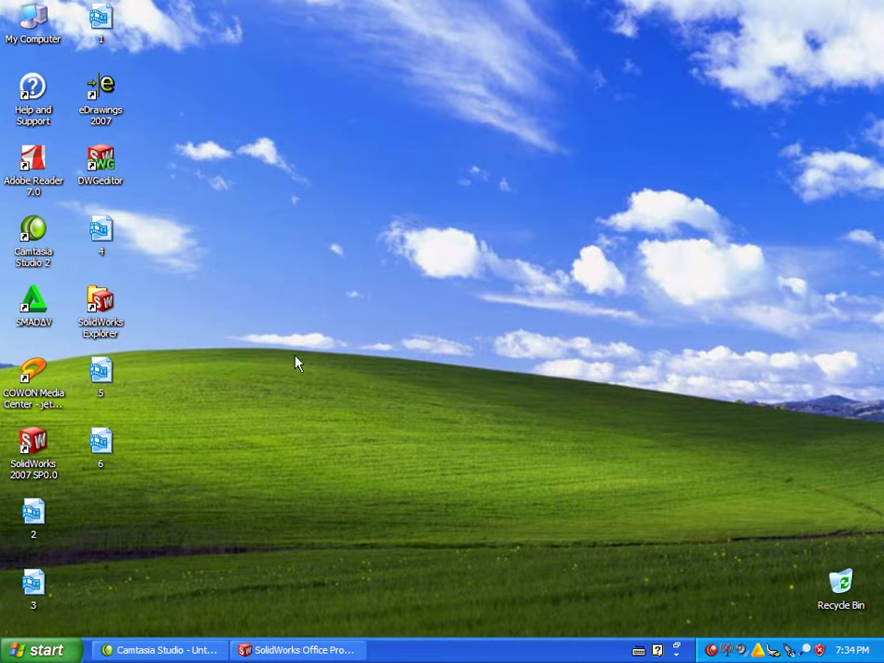
# Launch SolidWorks 2007 from its desktop shortcut and bring its window to the front
pyautogui.click(34, 445)
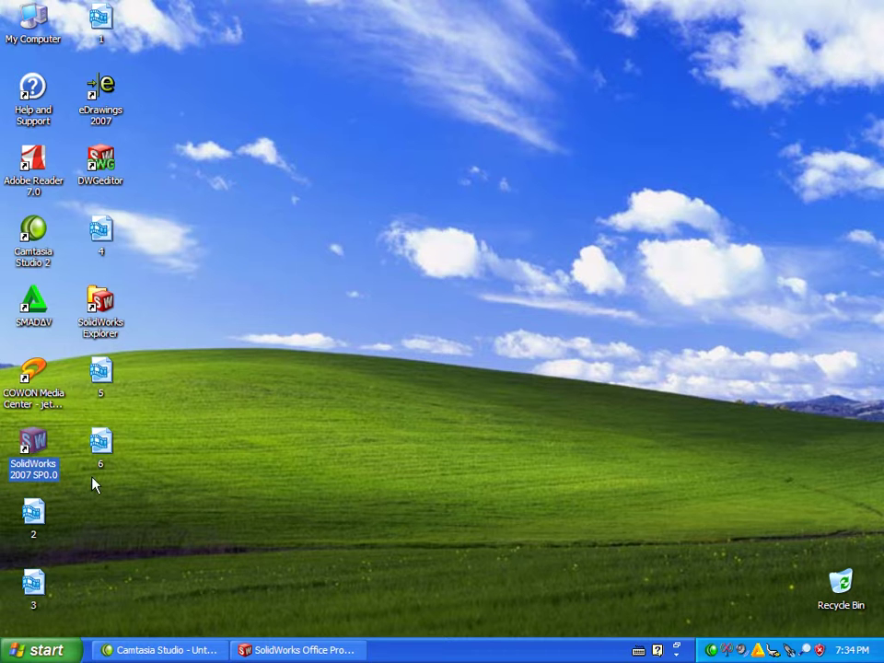
pyautogui.click(289, 652)
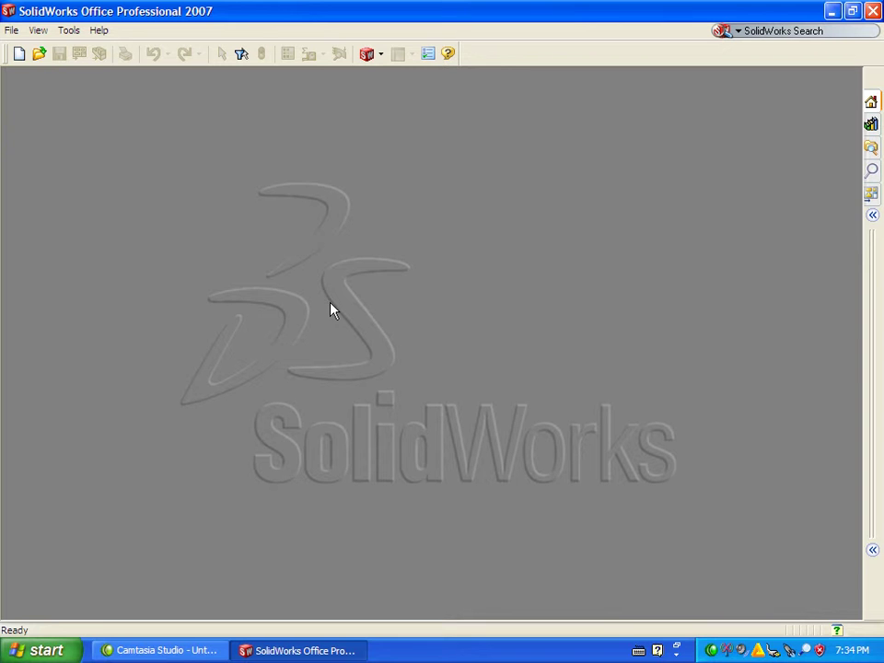
# Create a new blank Part document (Part2)
pyautogui.click(21, 54)
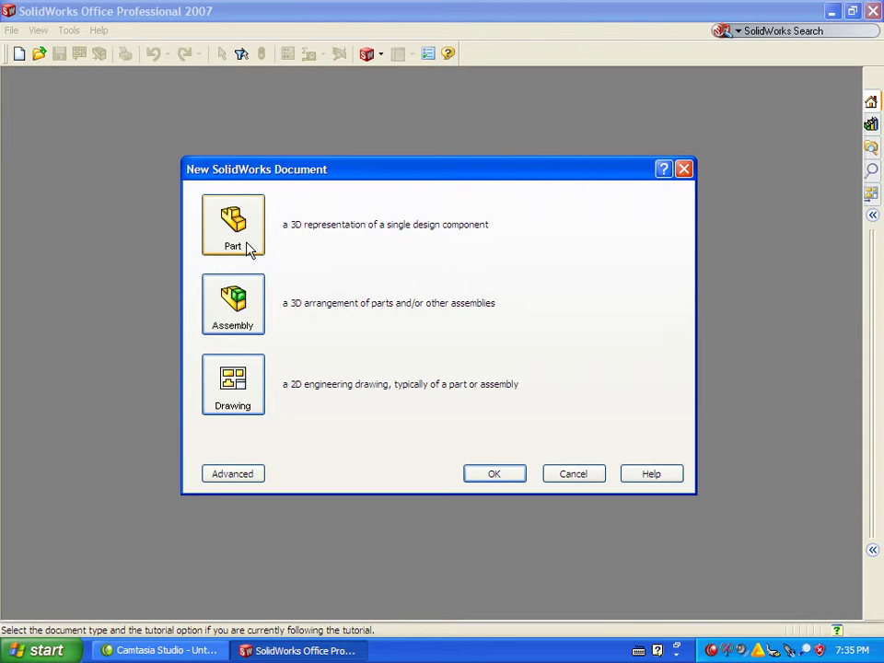
pyautogui.click(494, 473)
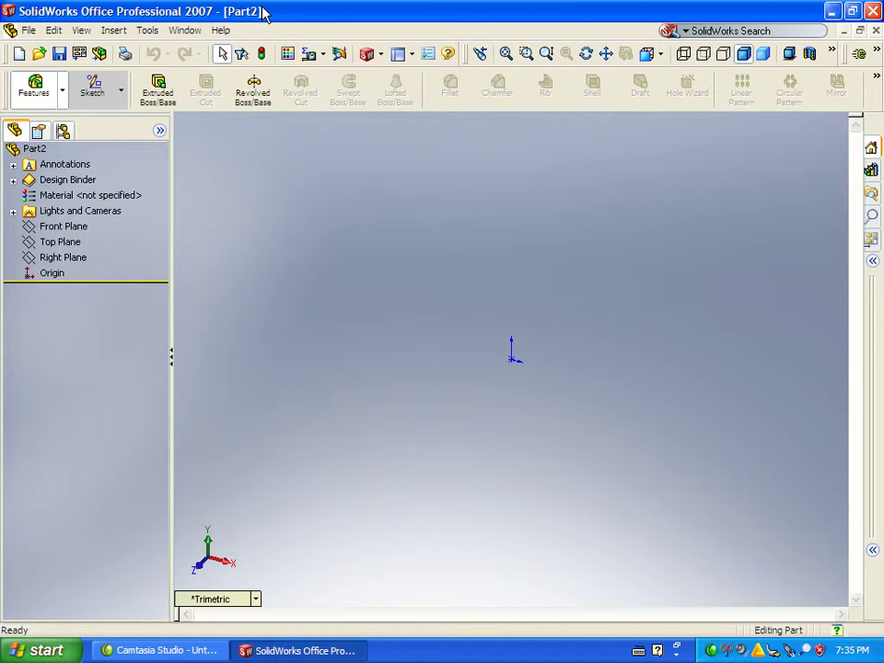
# Start the Rectangle sketch tool from the Sketch tab so it asks for a sketch plane
pyautogui.click(101, 82)
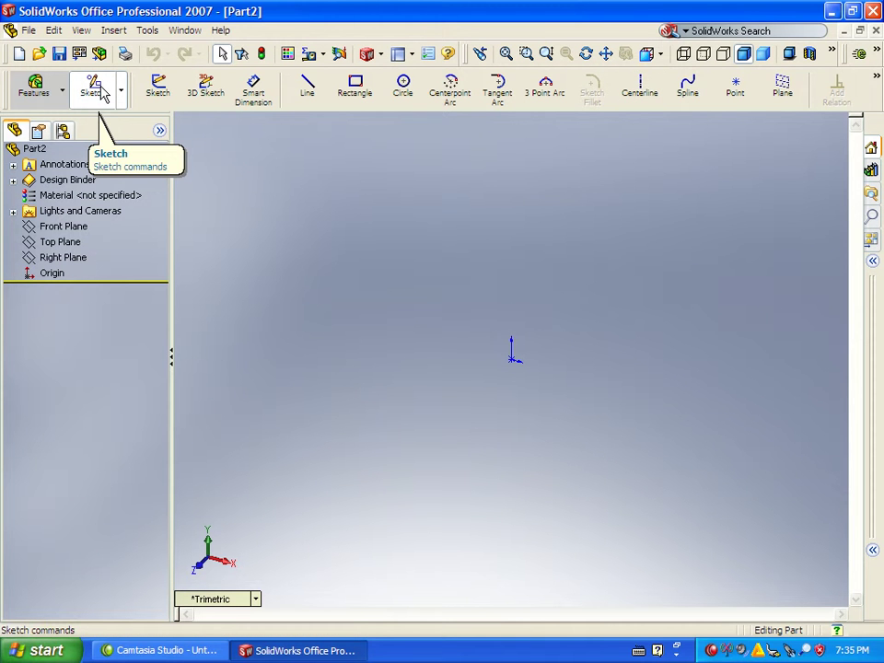
pyautogui.click(32, 92)
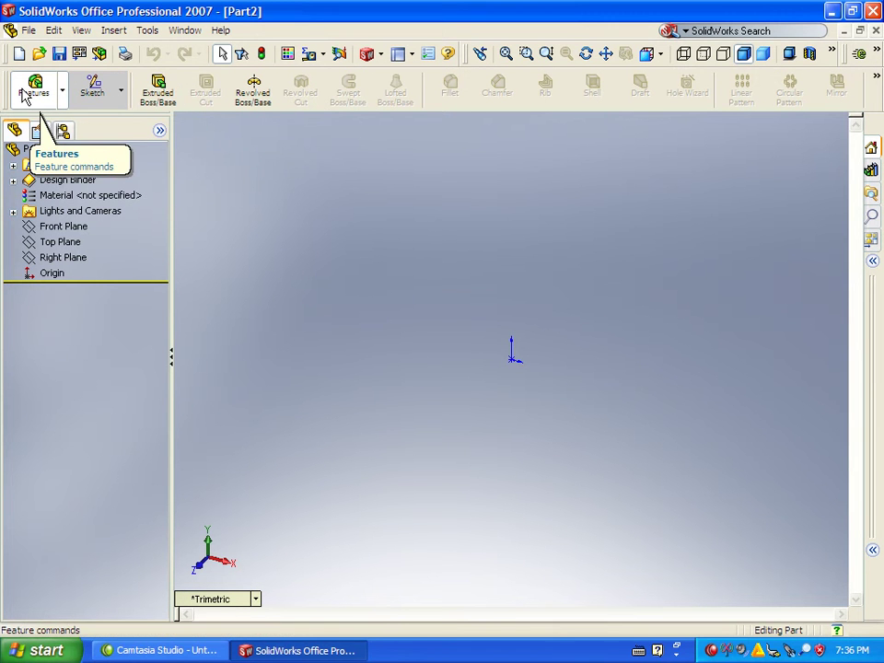
pyautogui.click(90, 93)
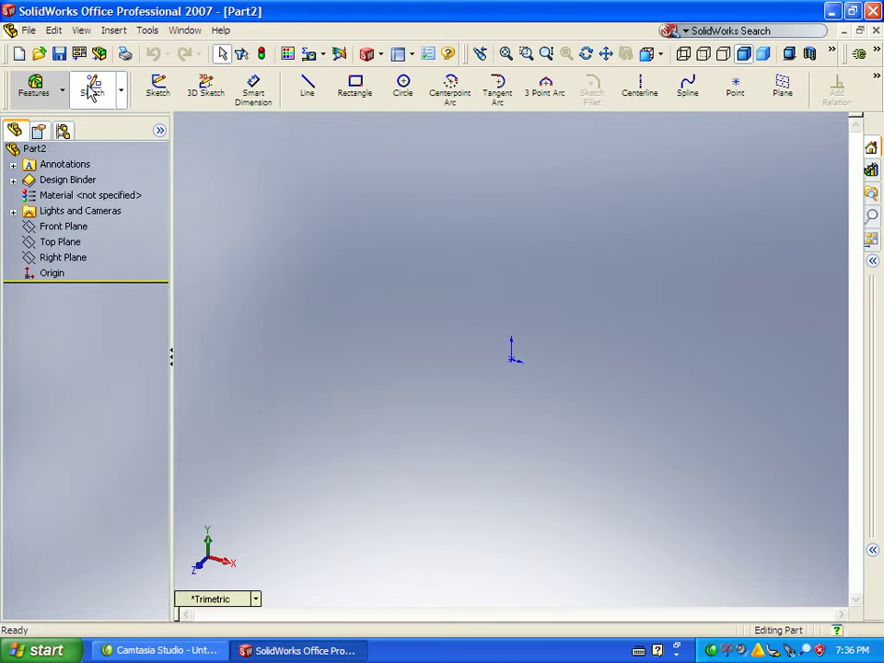
pyautogui.click(356, 85)
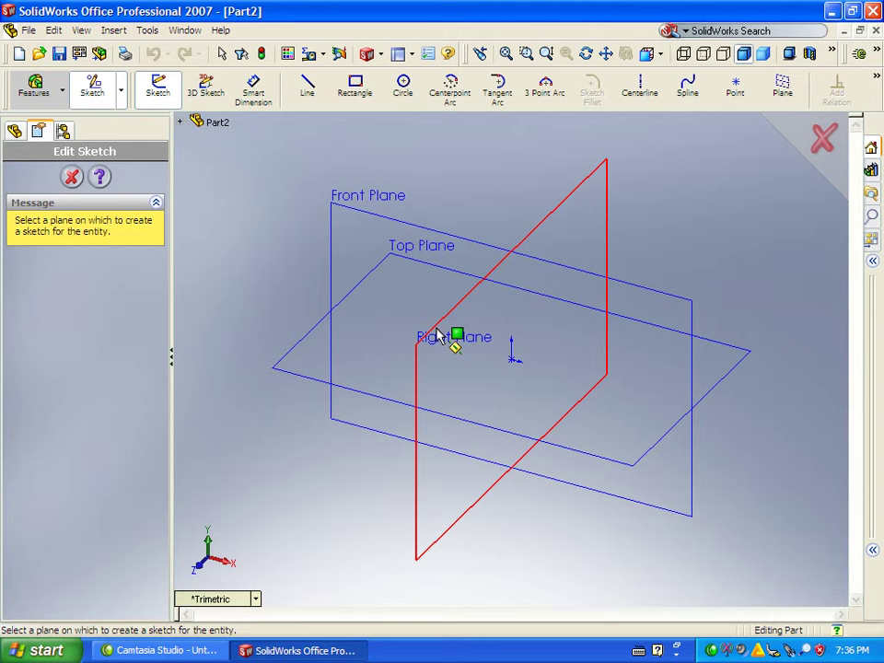
# Draw a rectangle on the Front Plane with one corner at the origin
pyautogui.click(380, 228)
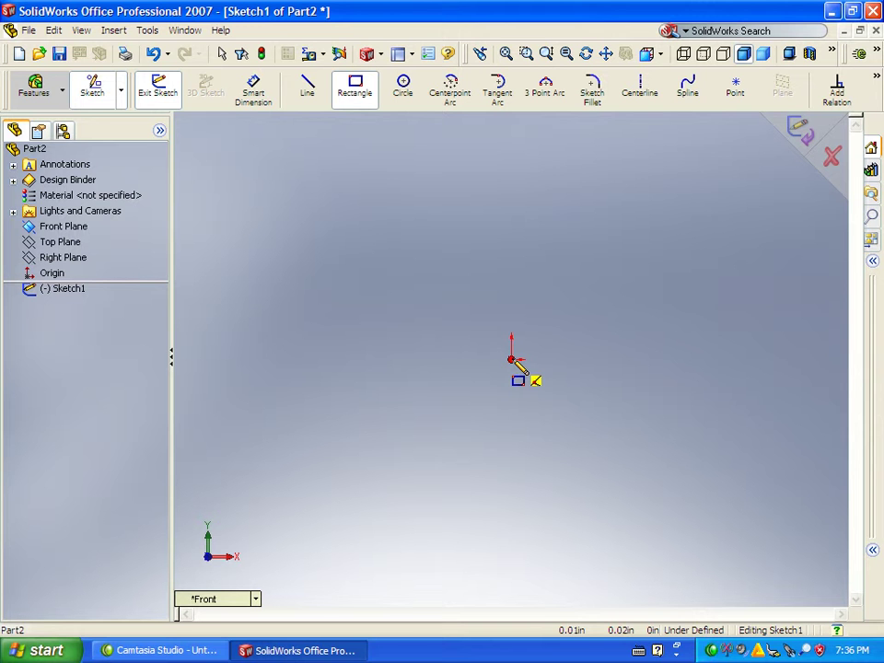
pyautogui.moveTo(512, 359); pyautogui.dragTo(364, 248)
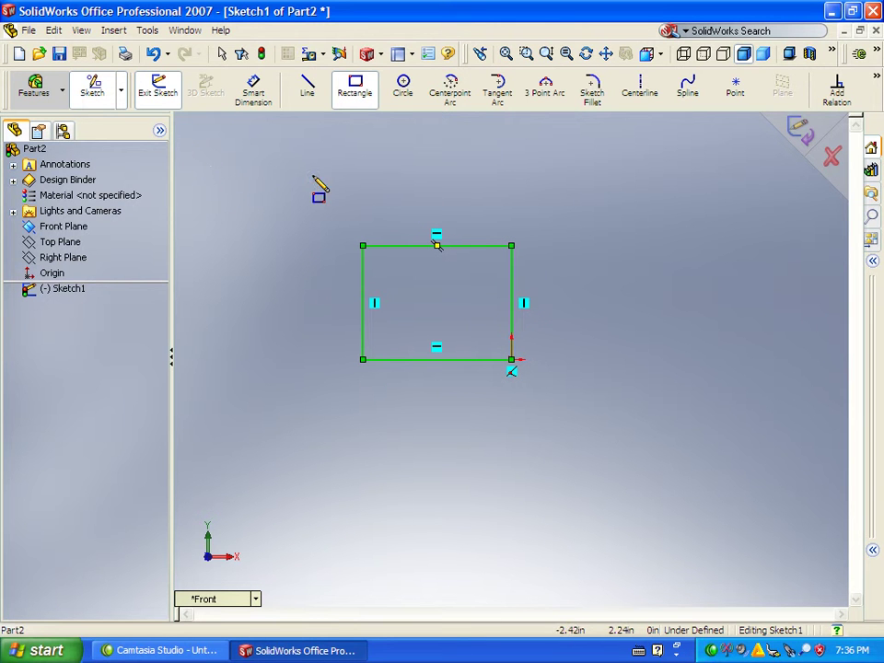
pyautogui.click(41, 98)
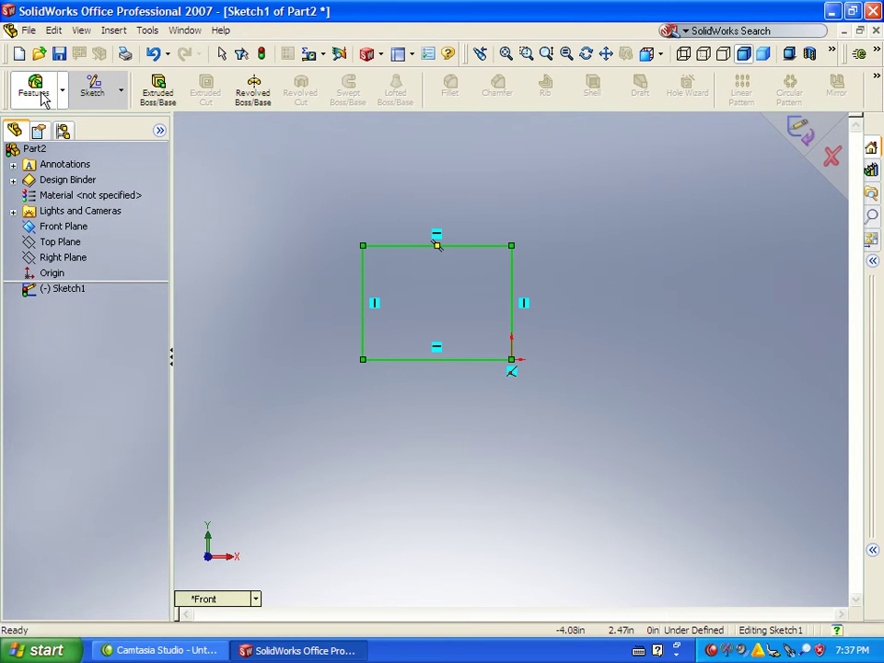
# Extrude the rectangle Blind to a depth of 0.80in, creating Extrude1
pyautogui.click(147, 97)
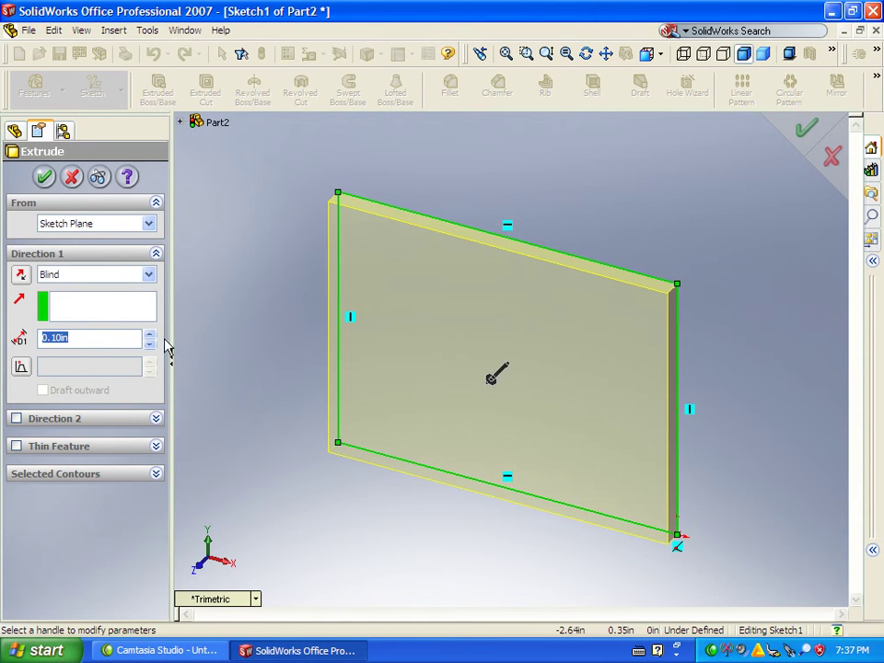
pyautogui.click(114, 338)
pyautogui.click(150, 335)
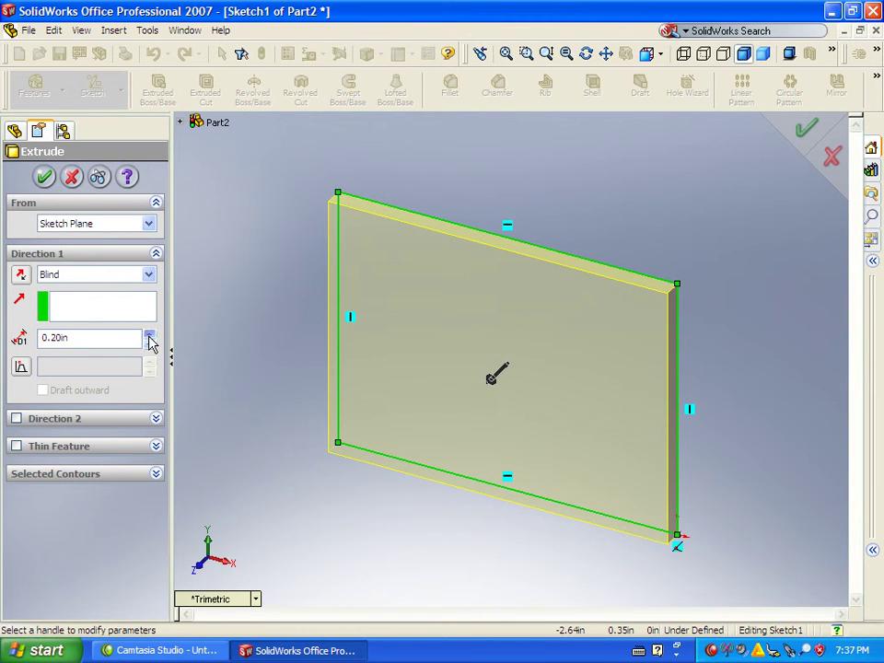
pyautogui.click(150, 335)
pyautogui.click(150, 336)
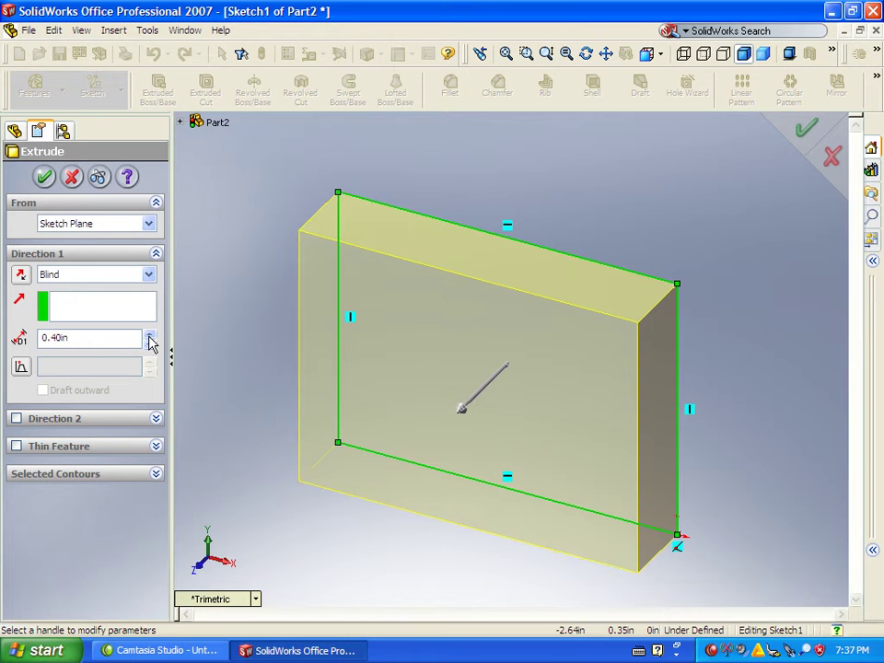
pyautogui.click(150, 335)
pyautogui.click(151, 335)
pyautogui.click(150, 335)
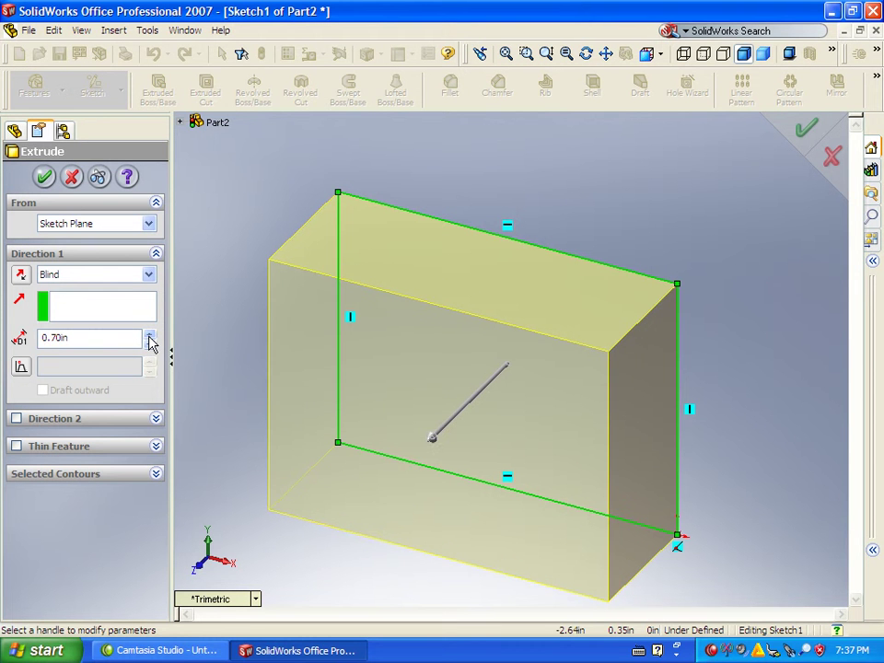
pyautogui.click(150, 335)
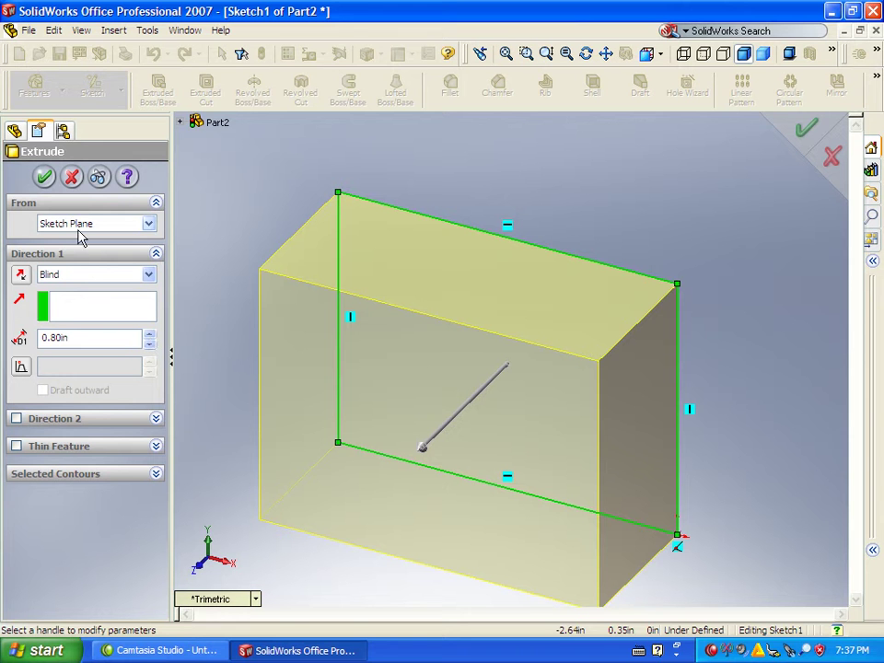
pyautogui.click(43, 177)
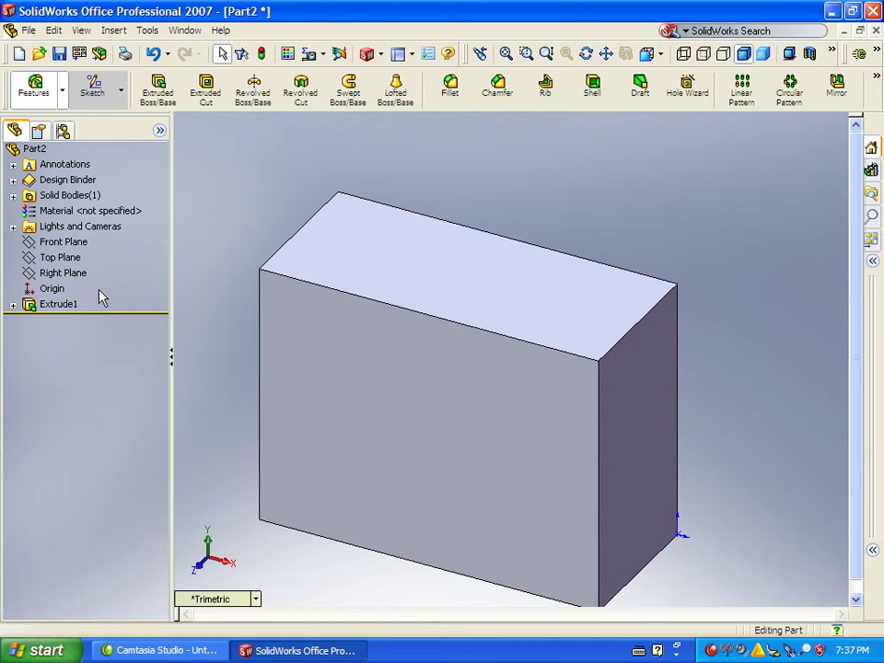
# Select Extrude1 in the FeatureManager tree and bring up its right-click menu to edit it
pyautogui.click(65, 307)
pyautogui.click(233, 278)
pyautogui.click(36, 306)
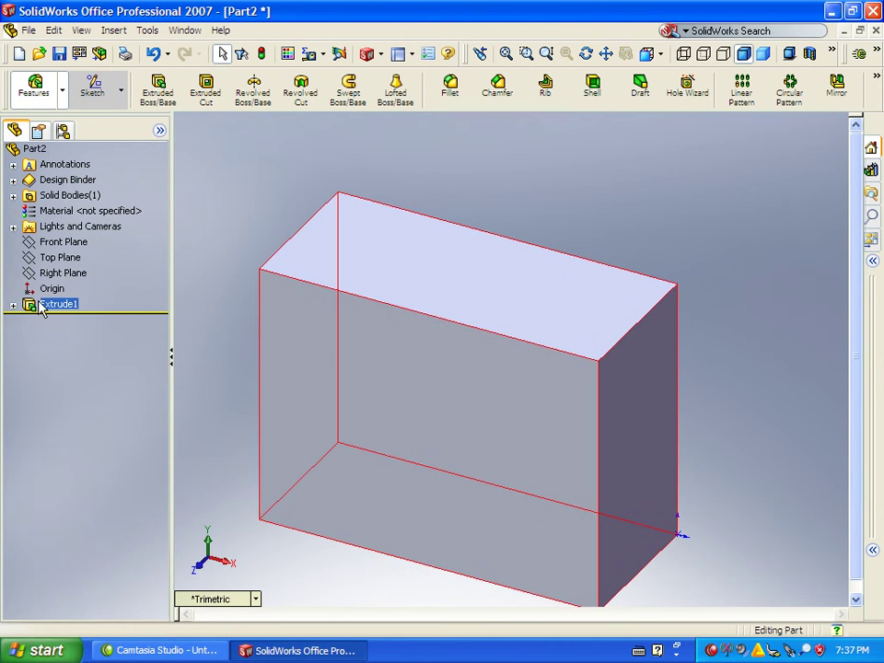
pyautogui.rightClick(41, 307)
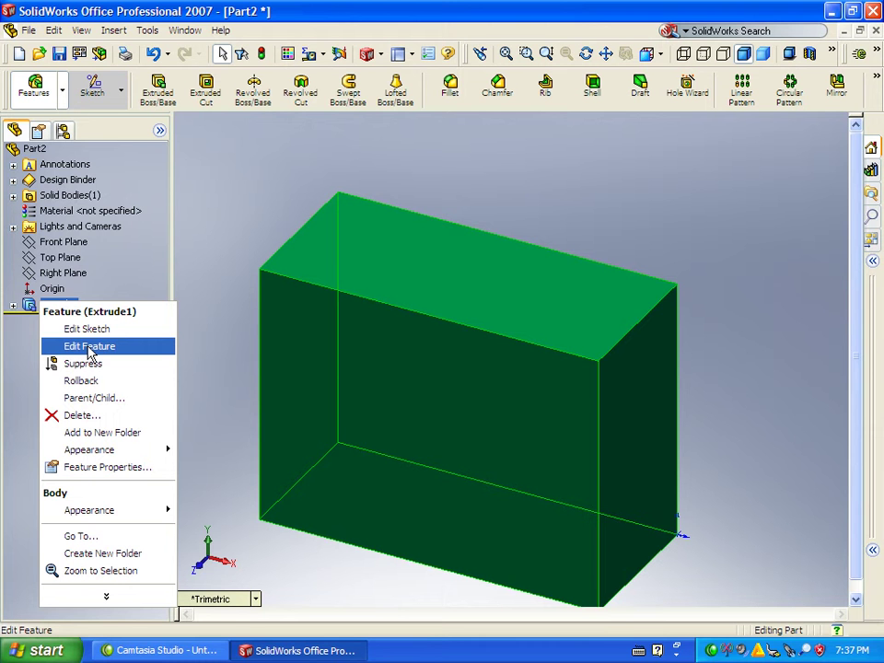
pyautogui.click(89, 349)
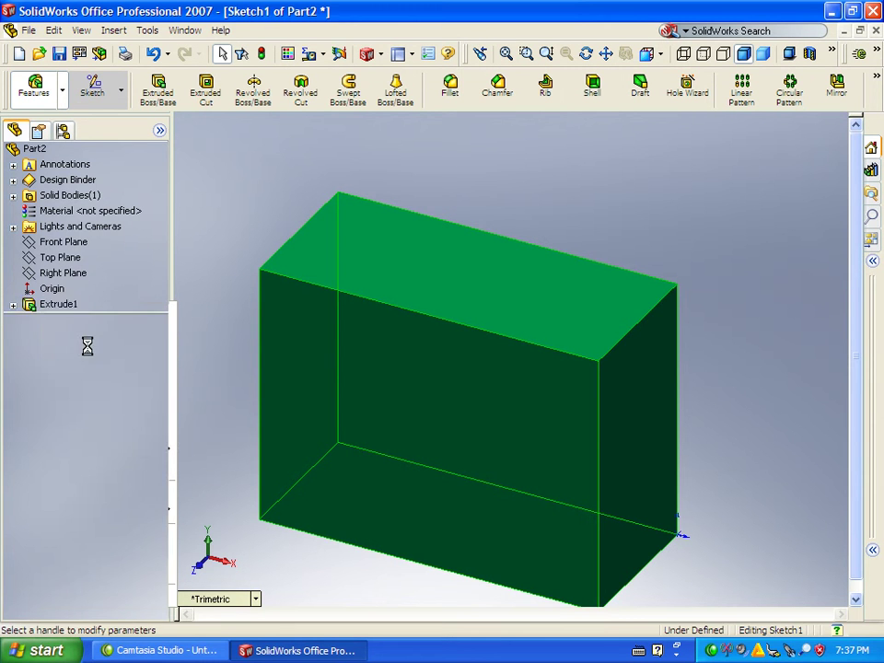
pyautogui.click(128, 338)
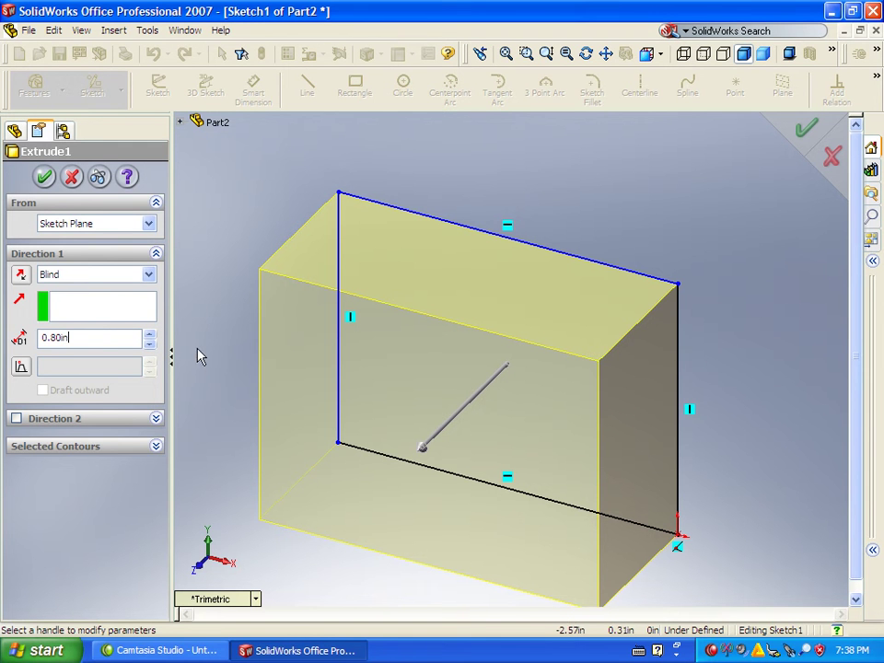
pyautogui.click(22, 279)
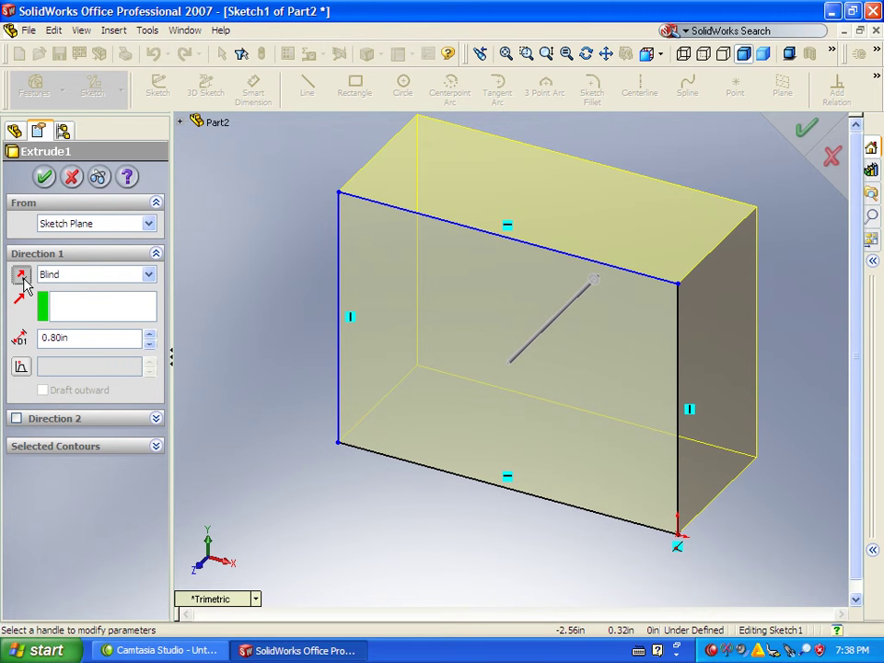
pyautogui.click(148, 275)
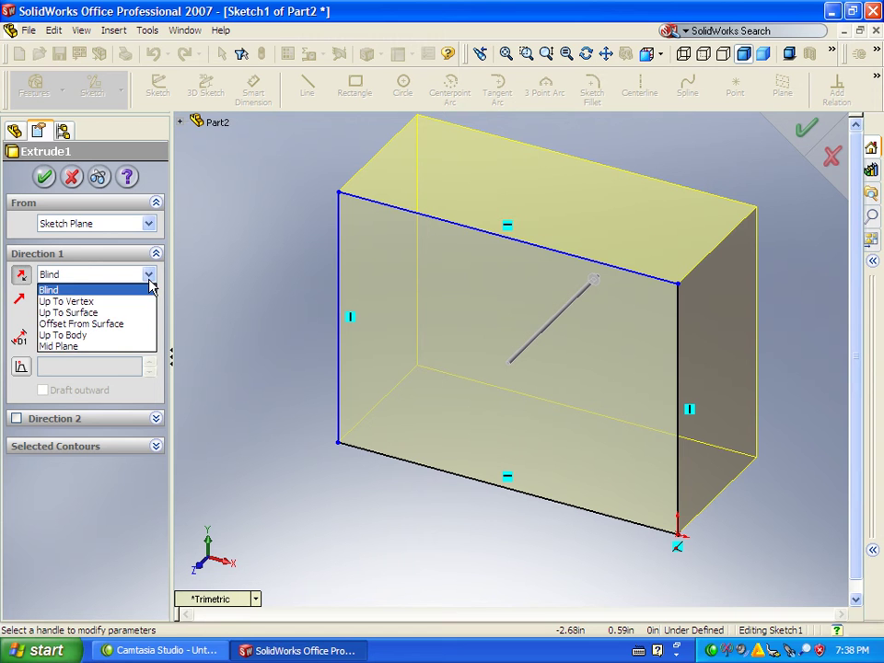
pyautogui.click(120, 347)
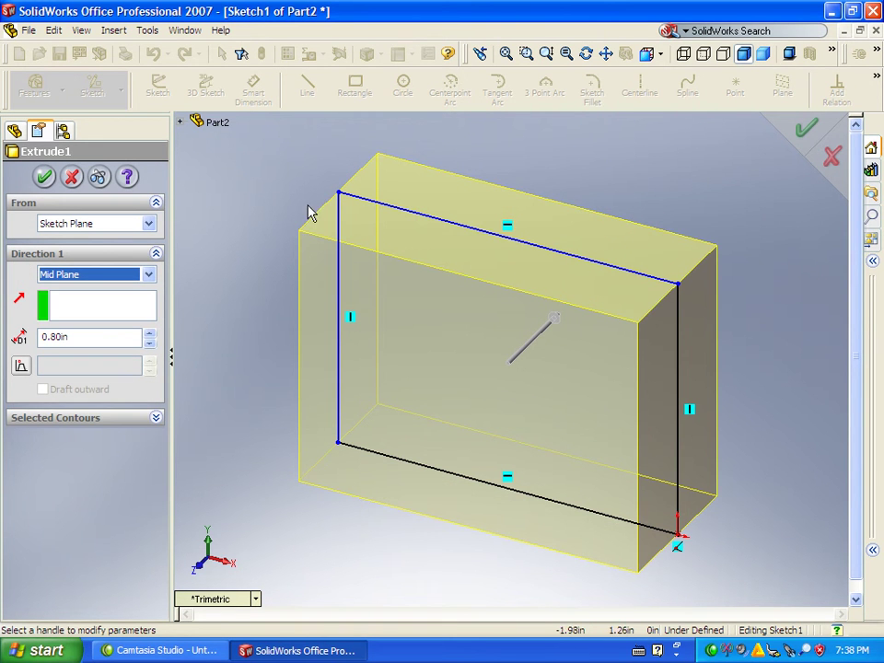
pyautogui.click(148, 274)
pyautogui.click(123, 291)
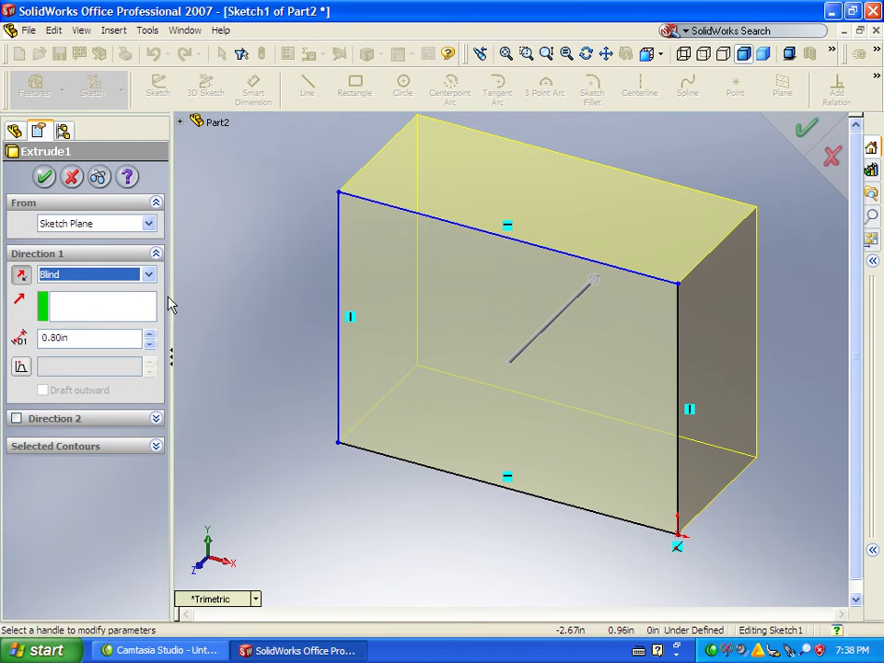
pyautogui.click(258, 341)
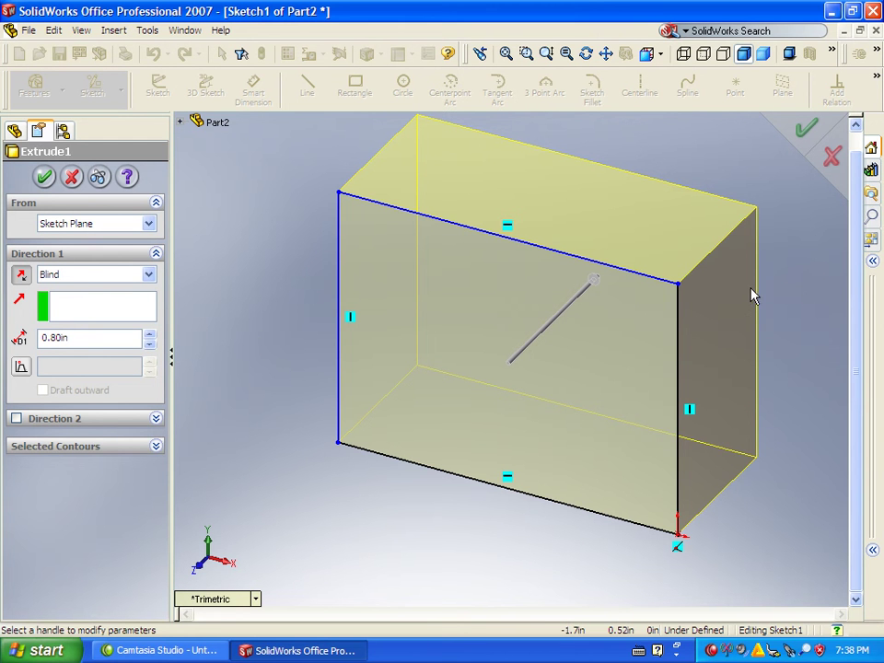
# Add a 17.00° outward draft to Extrude1's 0.80in extrusion and accept the edit
pyautogui.press('z')
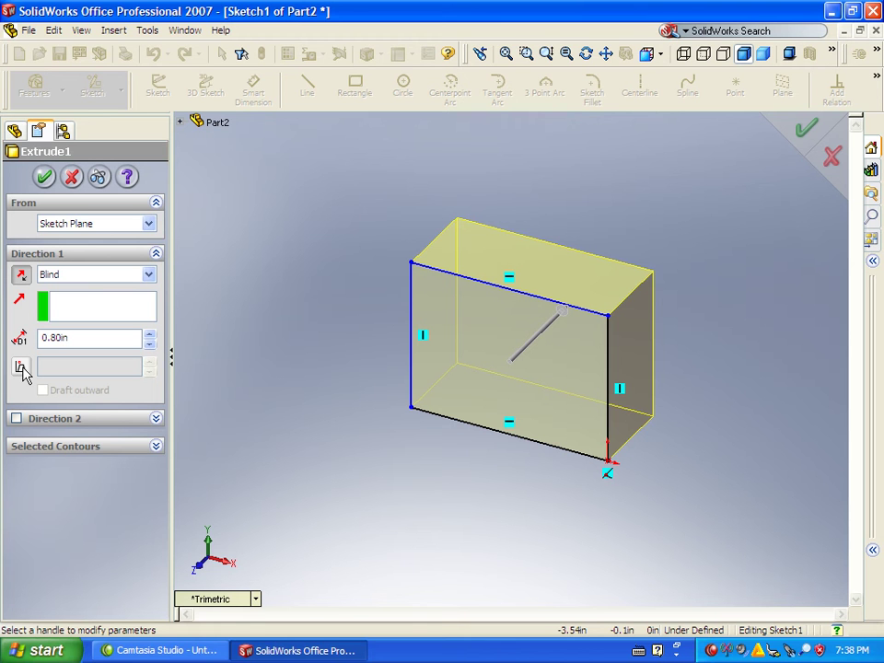
pyautogui.click(22, 367)
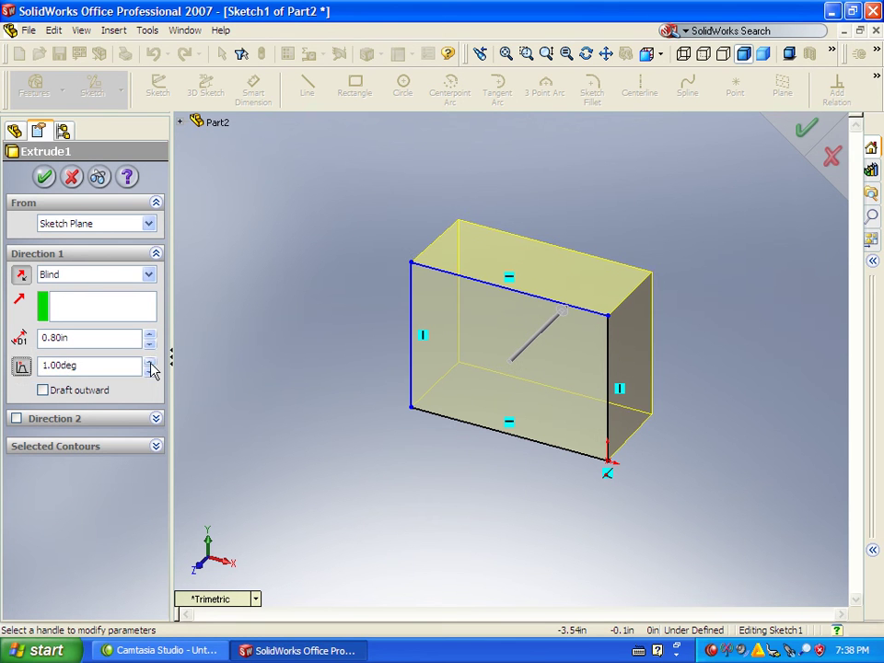
pyautogui.click(150, 364)
pyautogui.click(150, 364)
pyautogui.click(150, 364)
pyautogui.click(151, 364)
pyautogui.click(150, 364)
pyautogui.click(150, 364)
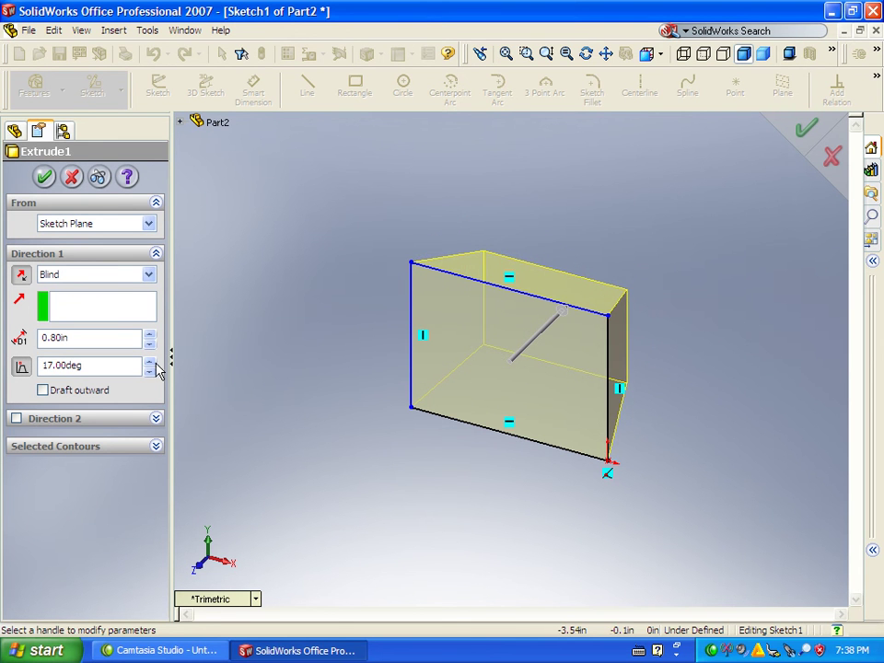
pyautogui.moveTo(286, 388)
pyautogui.mouseDown(button='middle')
pyautogui.moveTo(280, 430)
pyautogui.moveTo(331, 436)
pyautogui.moveTo(277, 428)
pyautogui.moveTo(261, 409)
pyautogui.moveTo(253, 362)
pyautogui.moveTo(275, 409)
pyautogui.moveTo(328, 410)
pyautogui.mouseUp(button='middle')
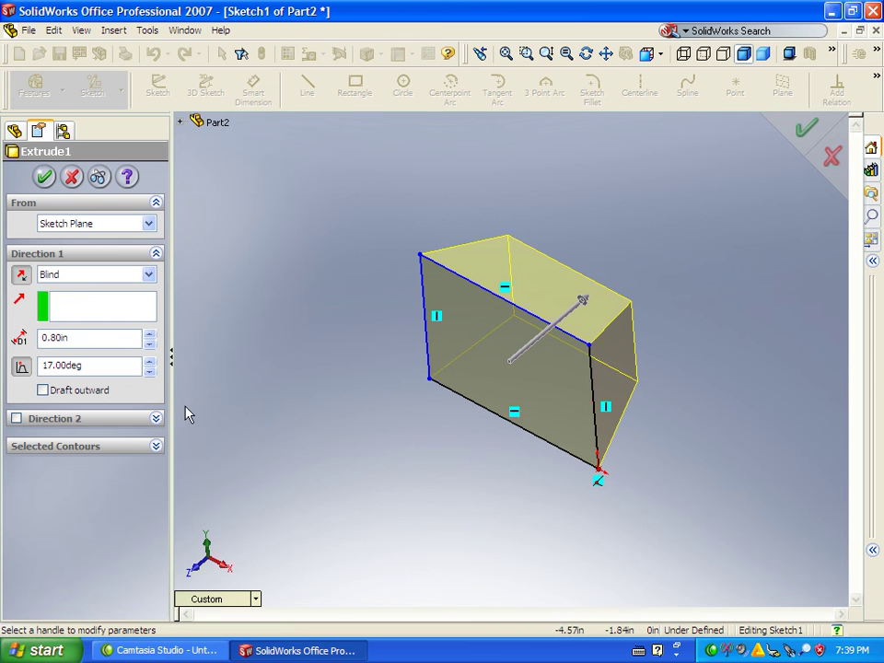
pyautogui.moveTo(274, 408)
pyautogui.mouseDown(button='middle')
pyautogui.moveTo(287, 402)
pyautogui.moveTo(254, 403)
pyautogui.moveTo(195, 322)
pyautogui.moveTo(230, 396)
pyautogui.mouseUp(button='middle')
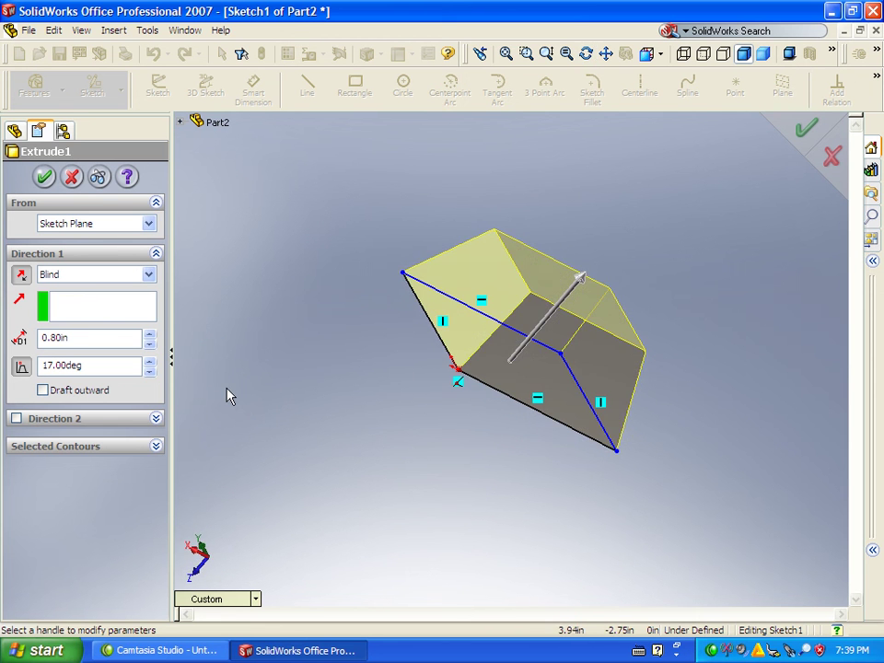
pyautogui.click(50, 392)
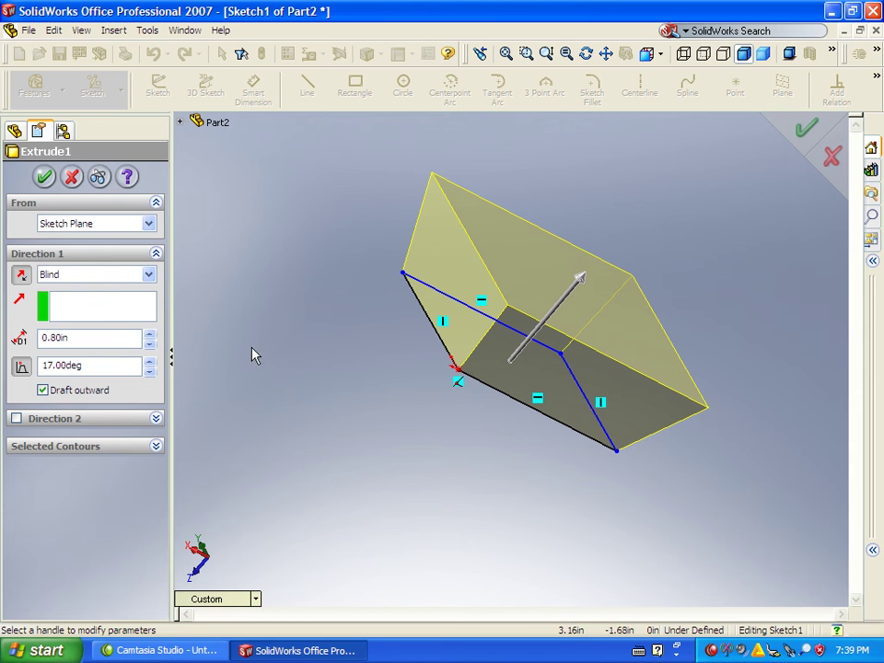
pyautogui.click(45, 177)
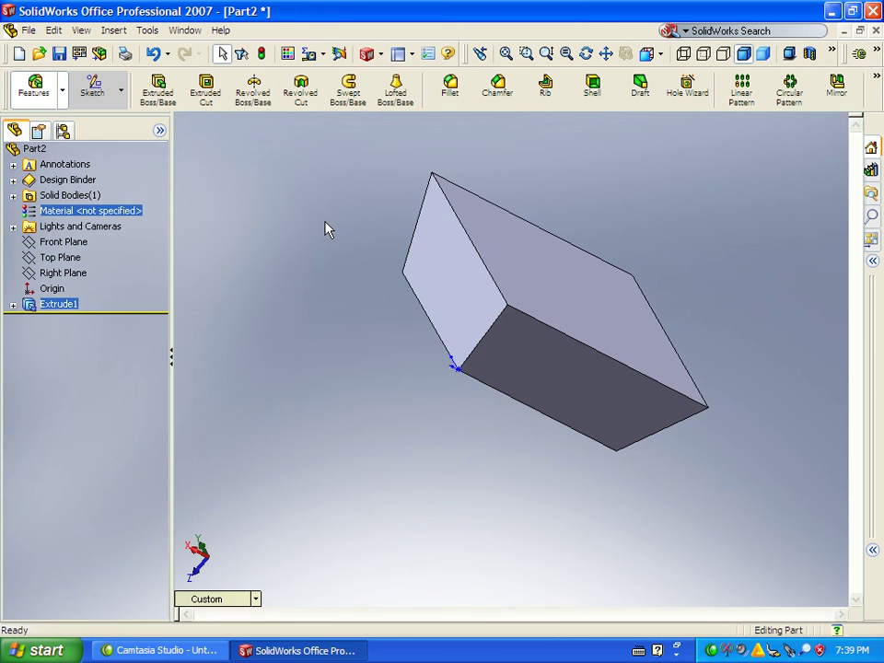
# Draw a circle of about 0.38in radius in a new sketch on the block's top face
pyautogui.moveTo(347, 315); pyautogui.dragTo(302, 339, button='middle')
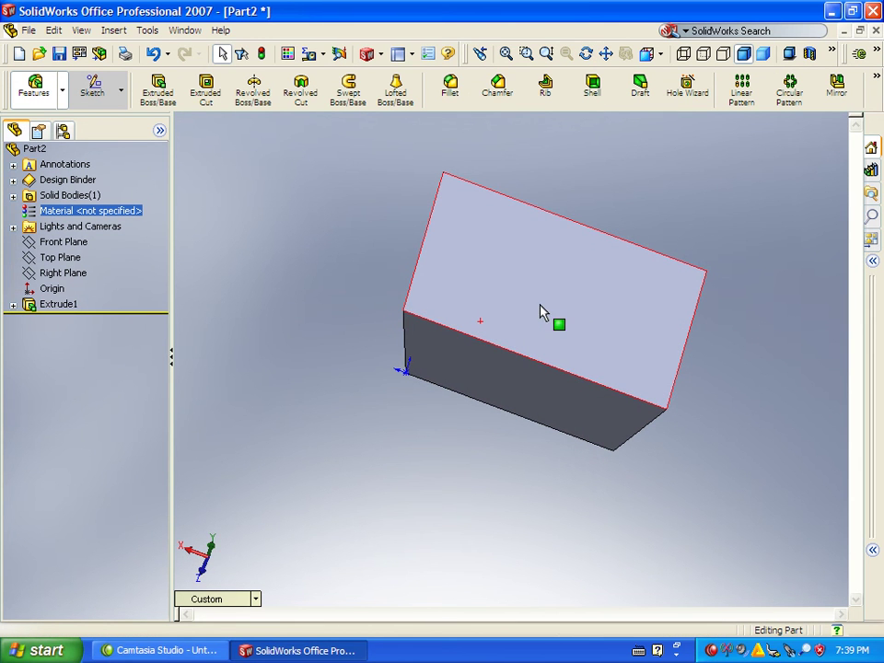
pyautogui.click(539, 295)
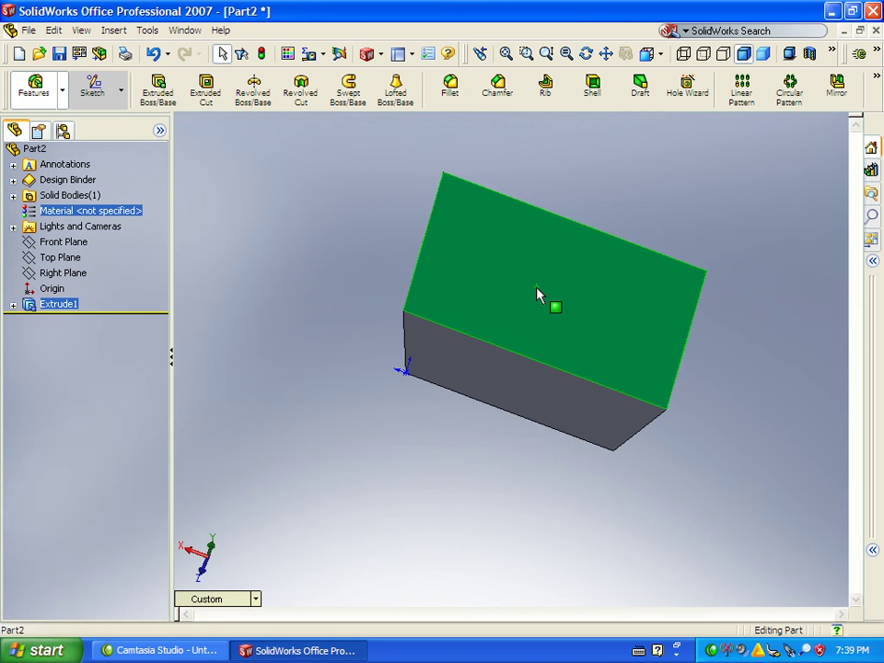
pyautogui.click(93, 92)
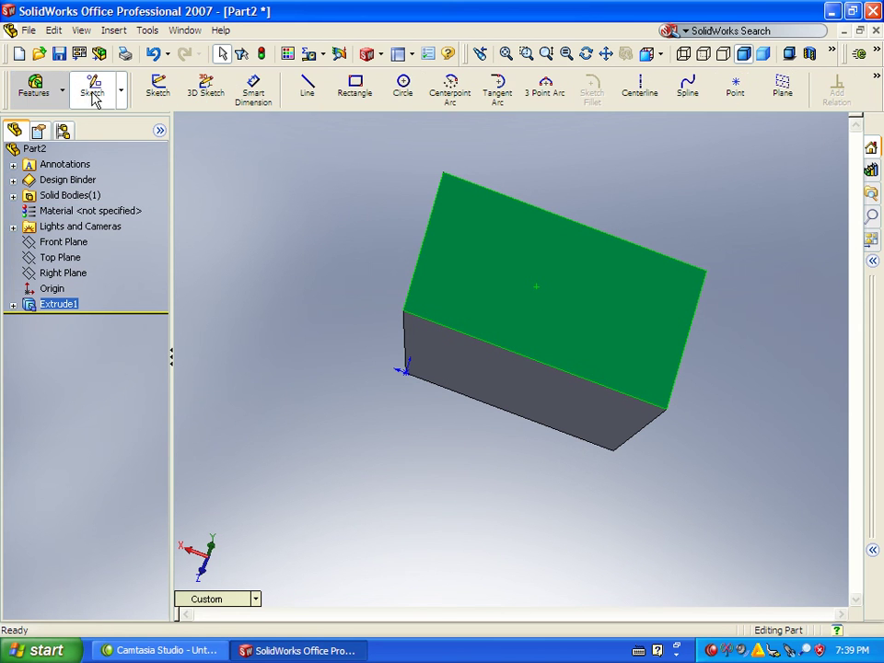
pyautogui.click(402, 87)
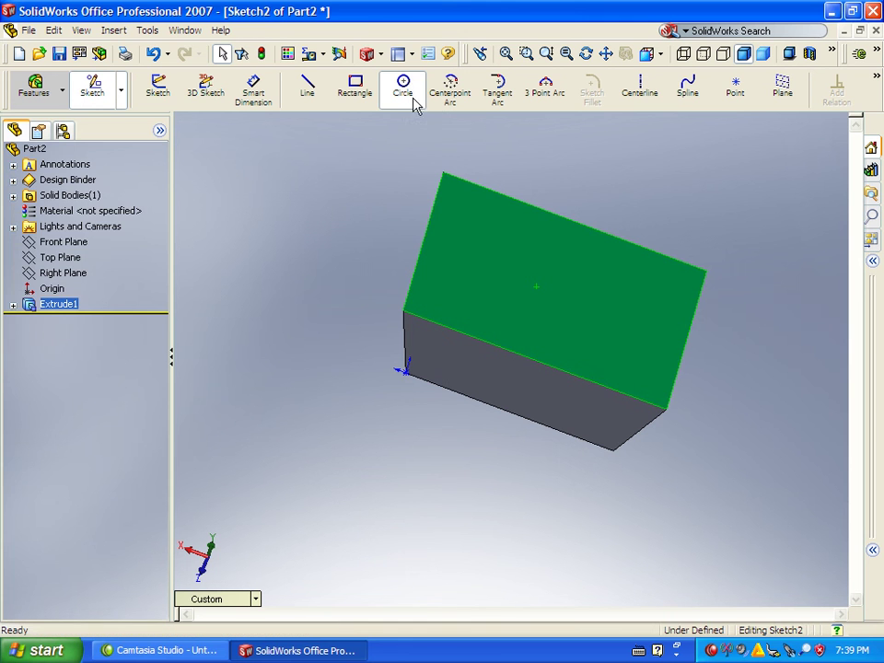
pyautogui.click(545, 283)
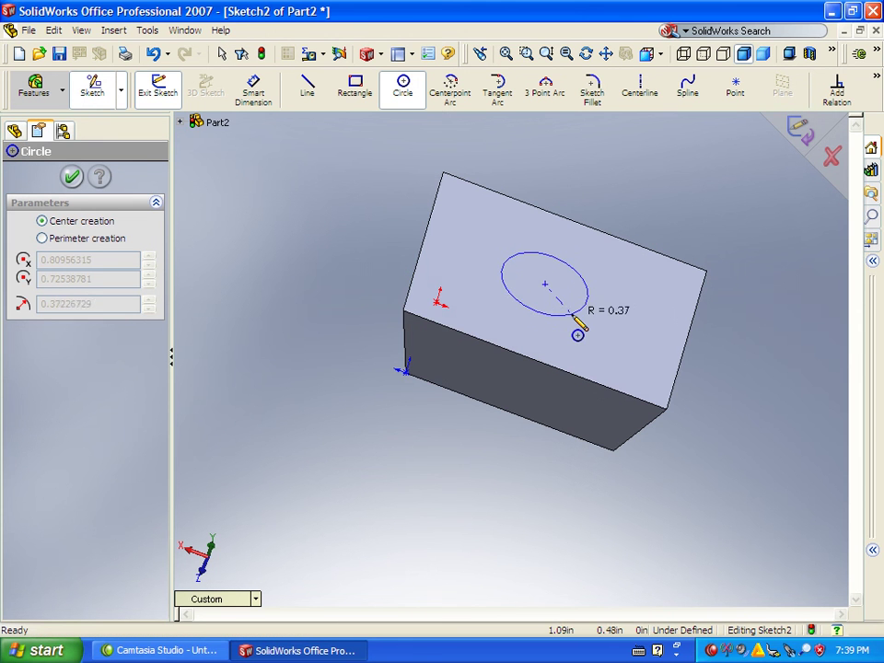
pyautogui.click(573, 317)
pyautogui.click(71, 178)
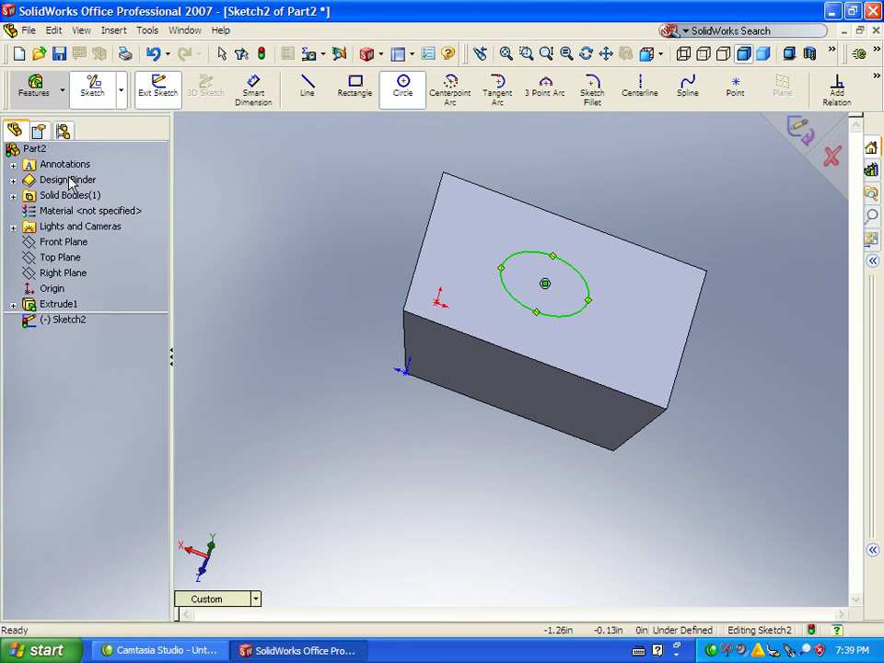
# Extrude the circle Blind to 1.30in as a cylindrical boss, Extrude2
pyautogui.click(35, 90)
pyautogui.click(154, 99)
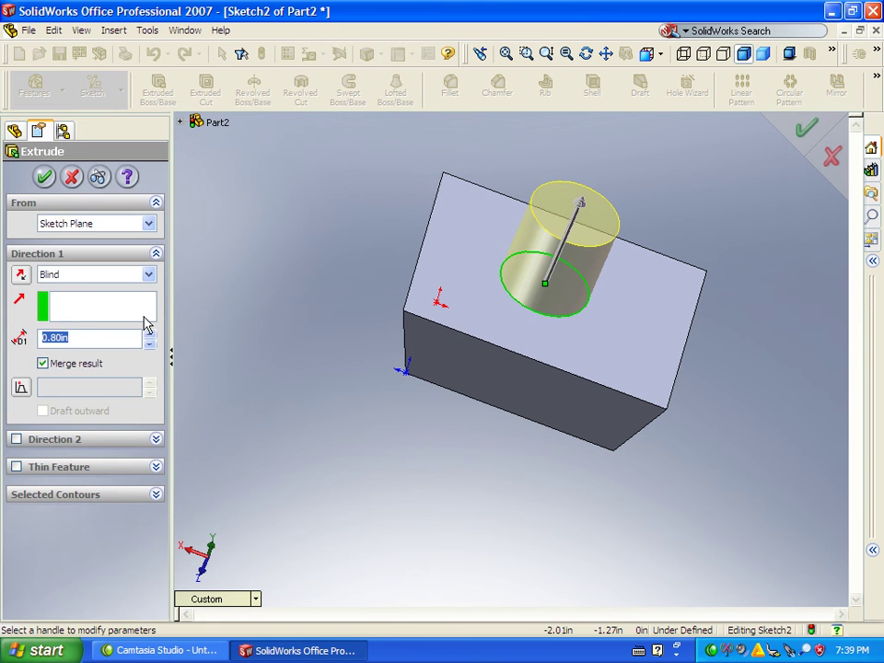
pyautogui.click(151, 336)
pyautogui.click(151, 336)
pyautogui.click(151, 336)
pyautogui.click(151, 336)
pyautogui.click(151, 336)
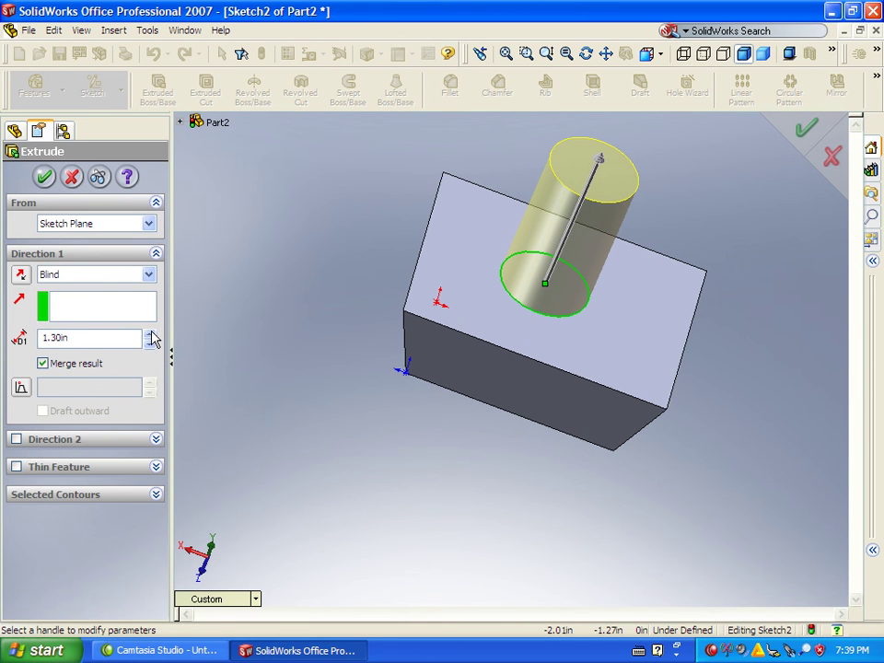
pyautogui.click(44, 176)
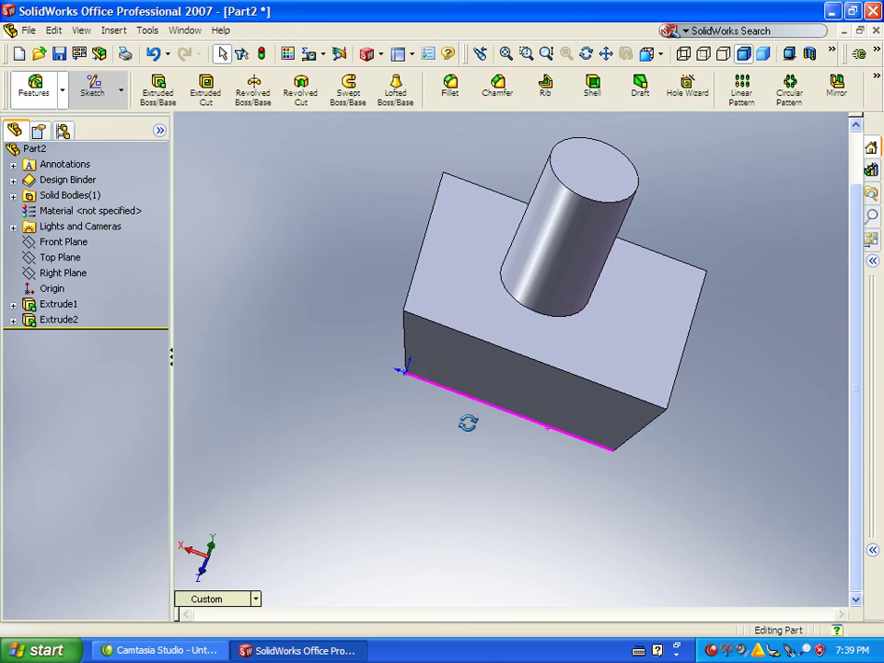